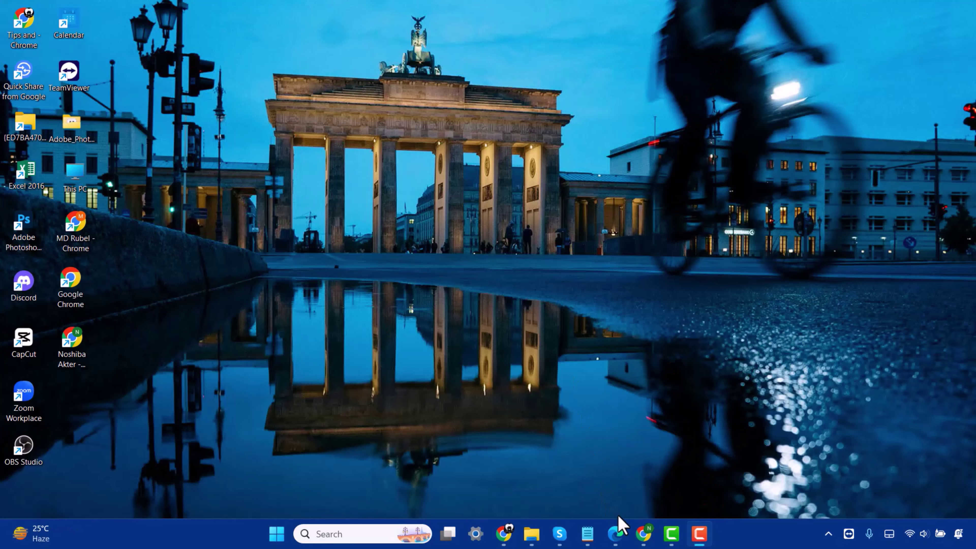
Open Google Forms from Chrome's Google apps list and start a new blank form
click(642, 536)
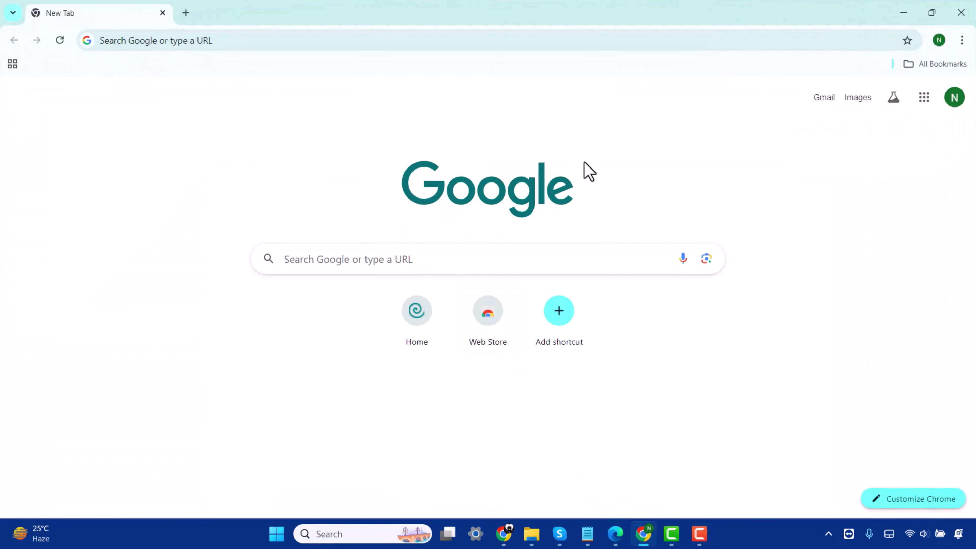
click(924, 99)
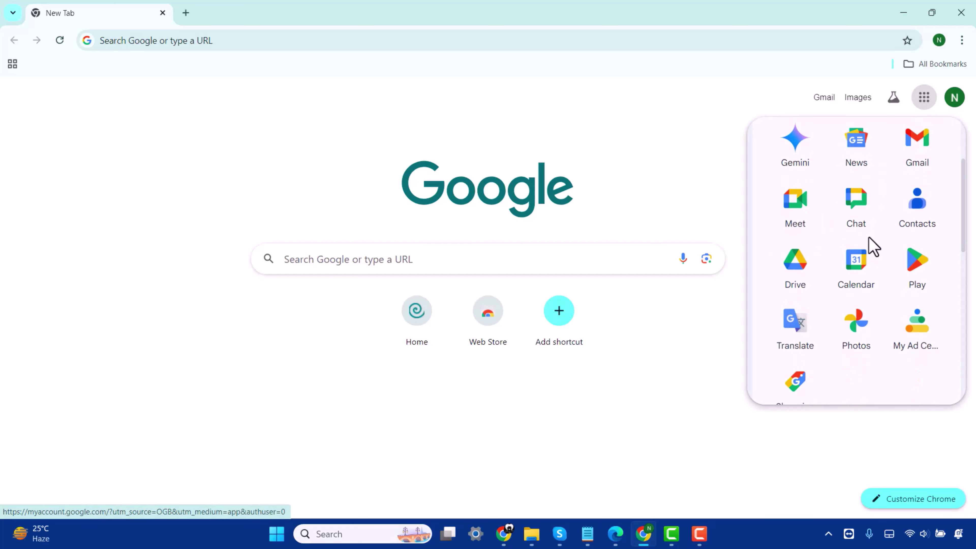
scroll(873, 246, down, 7)
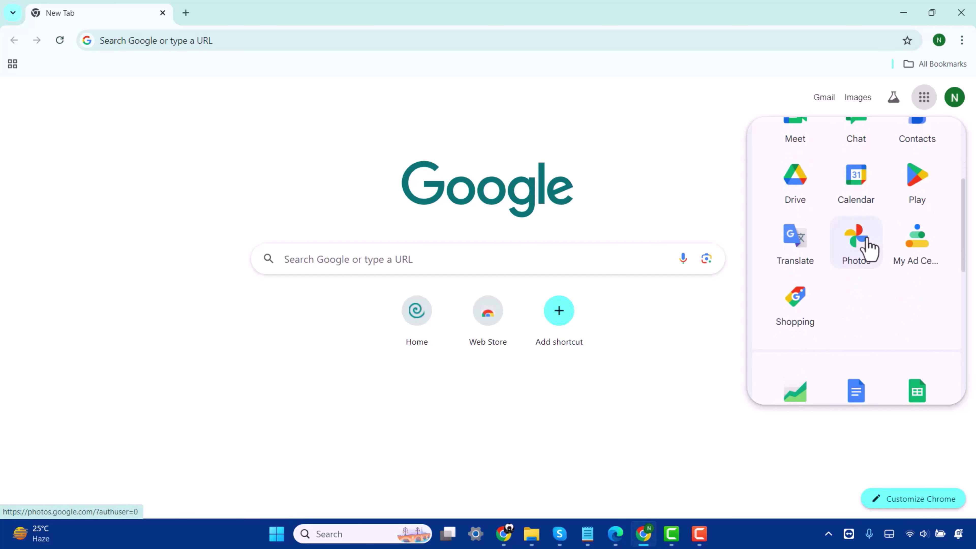
scroll(867, 246, down, 6)
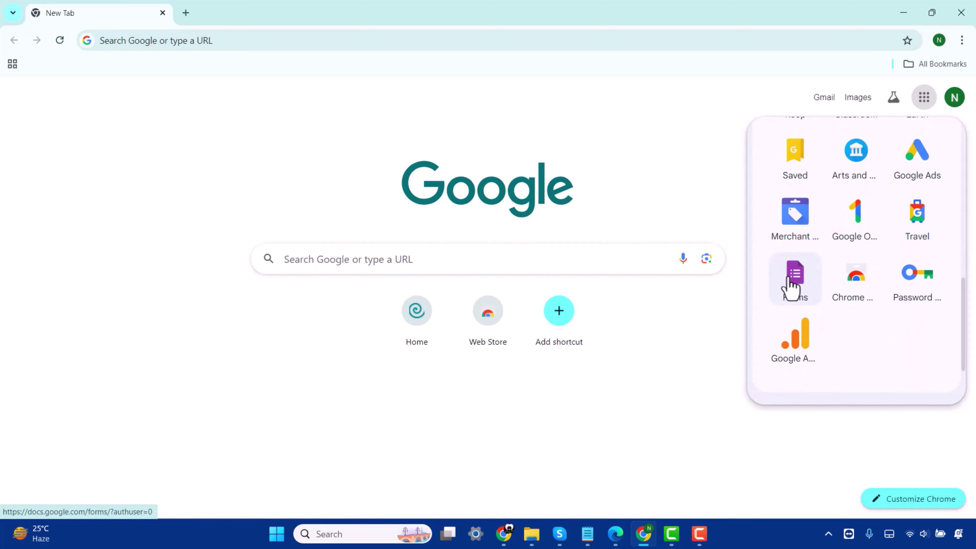
click(795, 287)
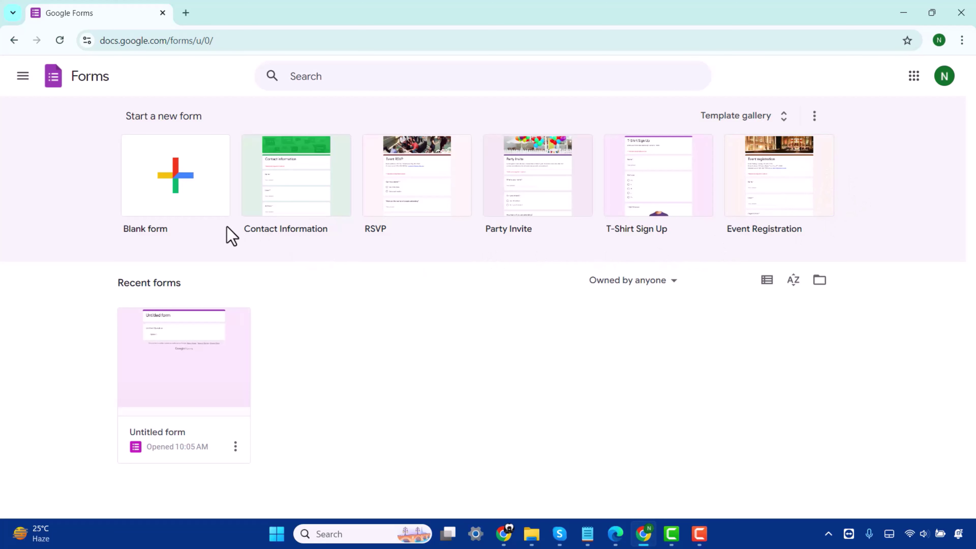
click(175, 192)
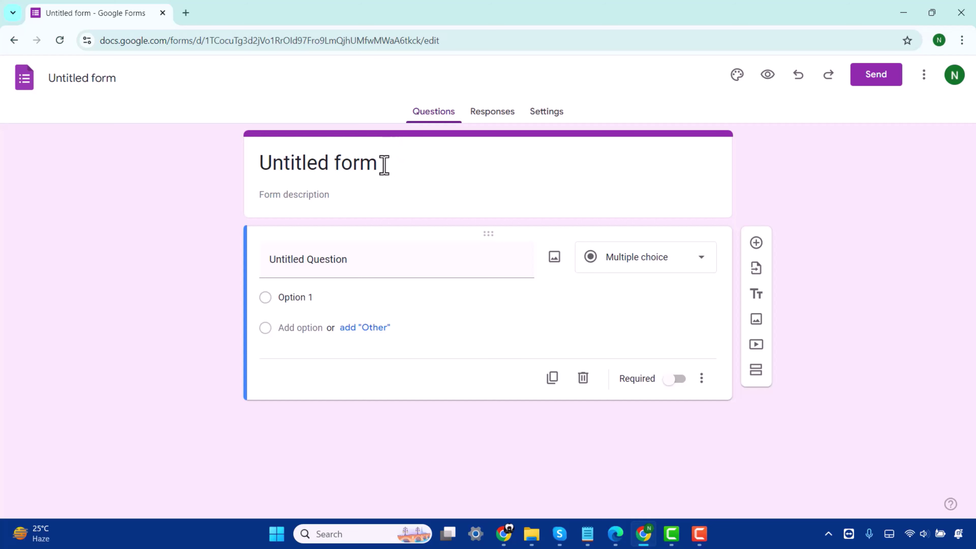
Replace the default form title with "Class- Batch(201)"
drag(259, 160, 399, 156)
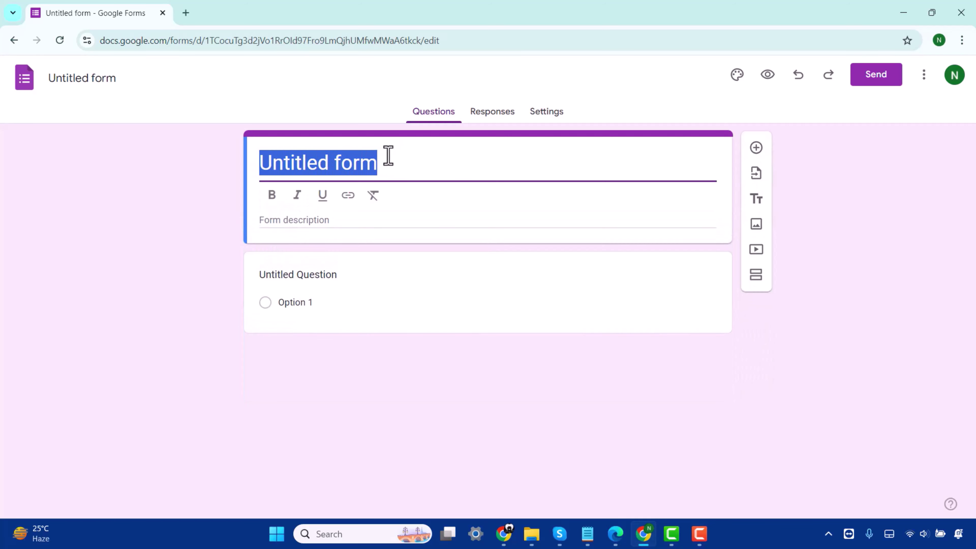
text(Class)
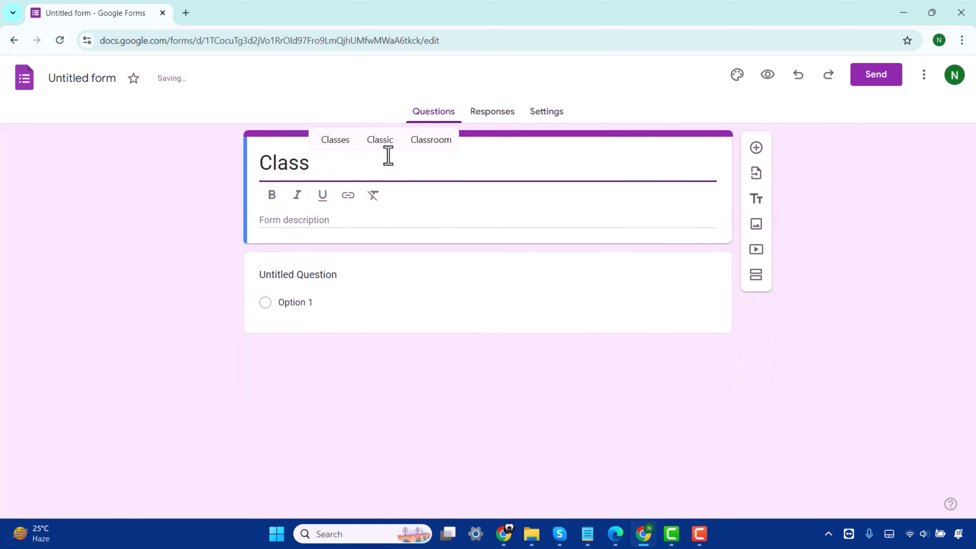
text(- Ba)
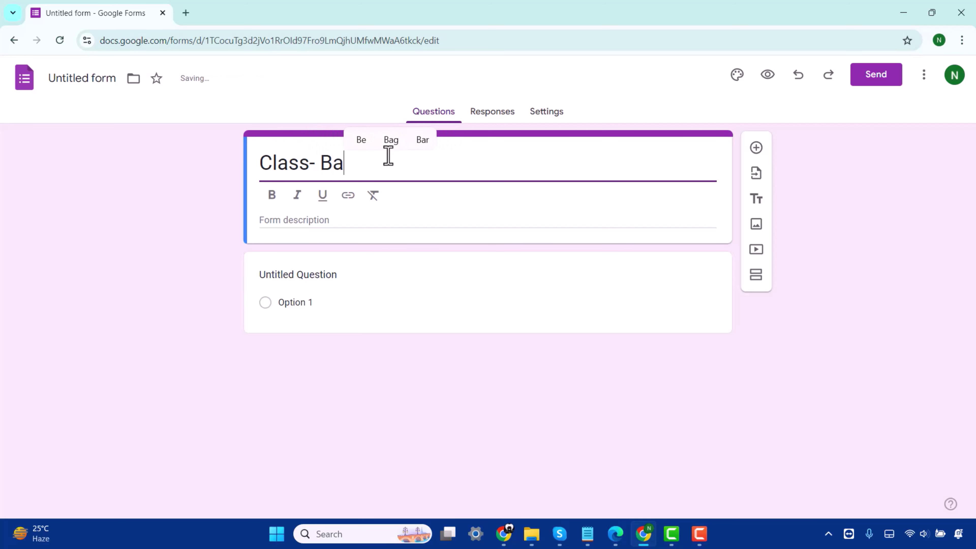
text(tch)
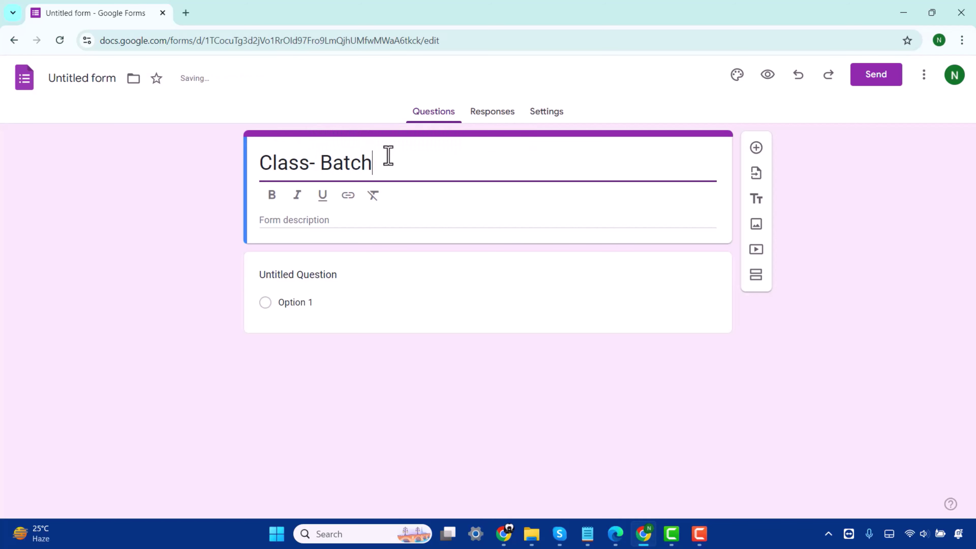
text((201))
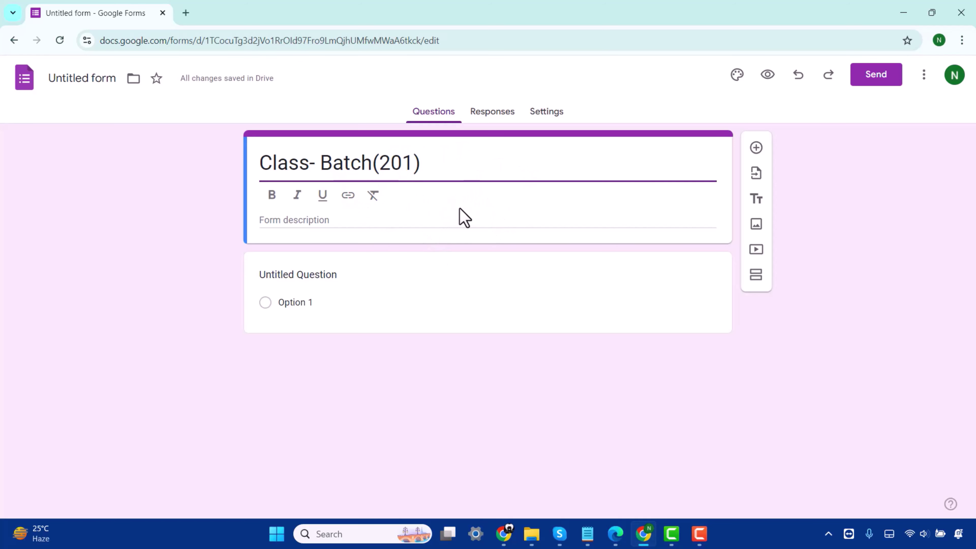
Make the entire form title bold, switching italics on and back off
key(ctrl+b)
drag(431, 166, 251, 163)
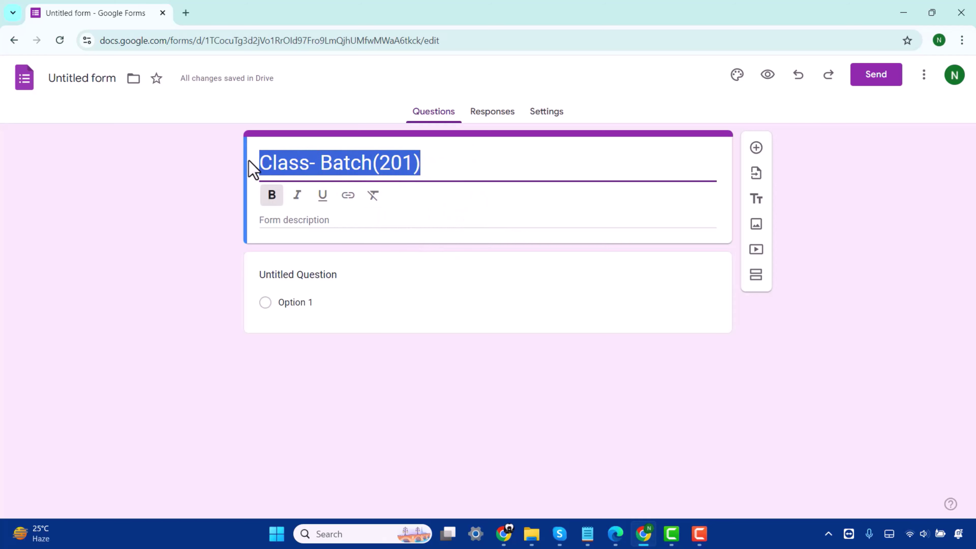
click(273, 197)
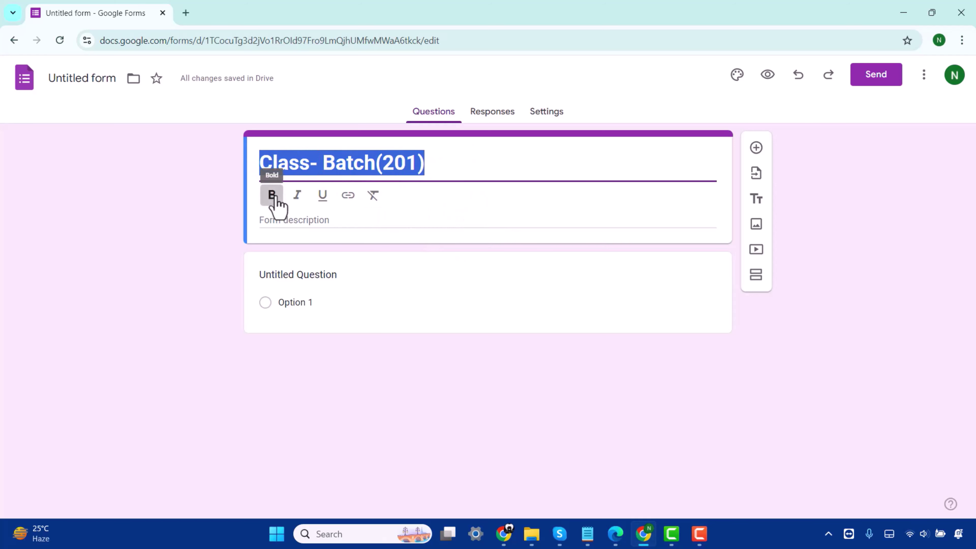
click(296, 204)
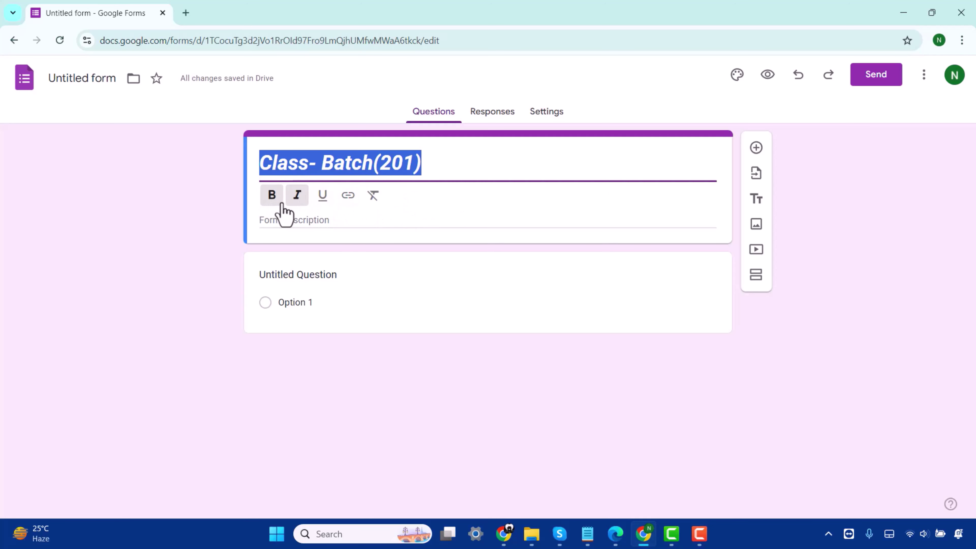
click(297, 195)
Fill in the form description with "Date:10-12-2024" and, on a second line, "Time:10:30"
click(312, 221)
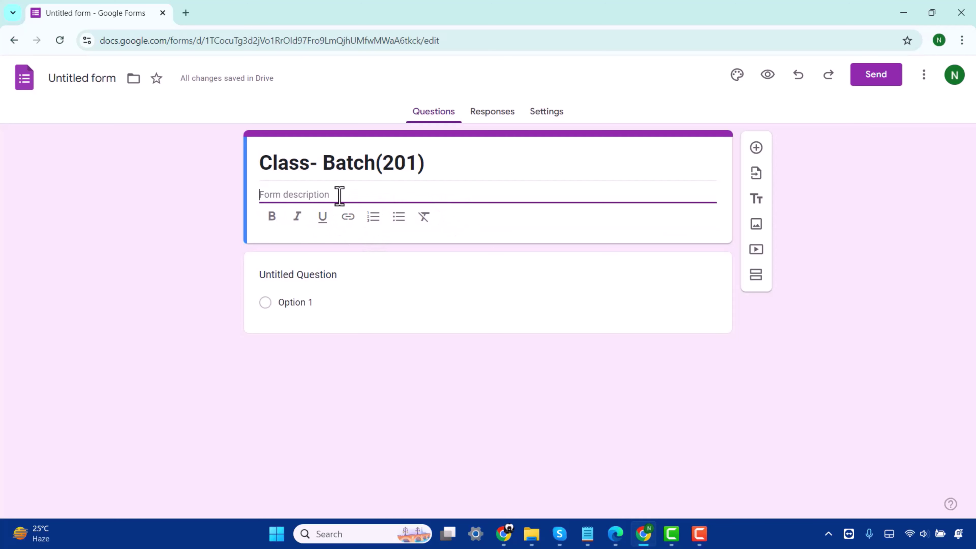
text(Date:)
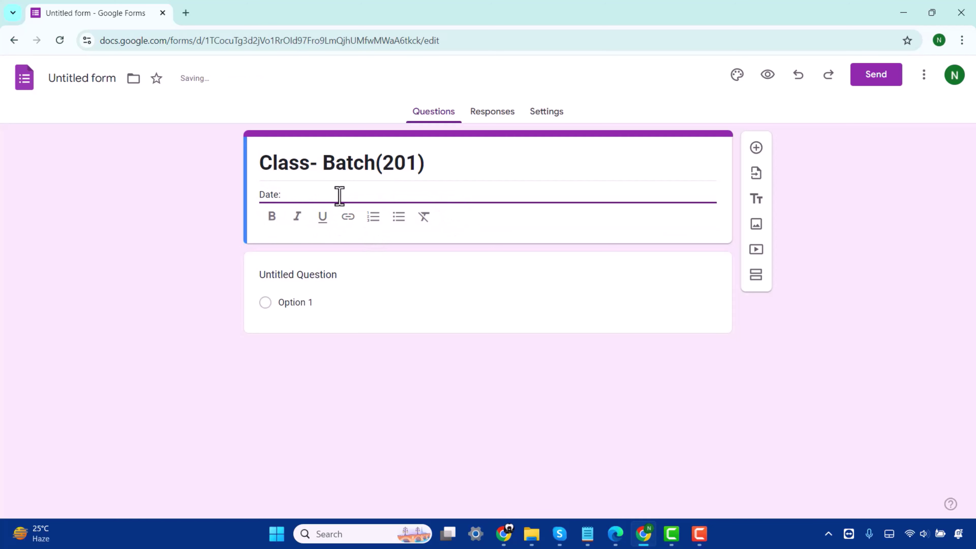
text(10-12-2024)
key(Return)
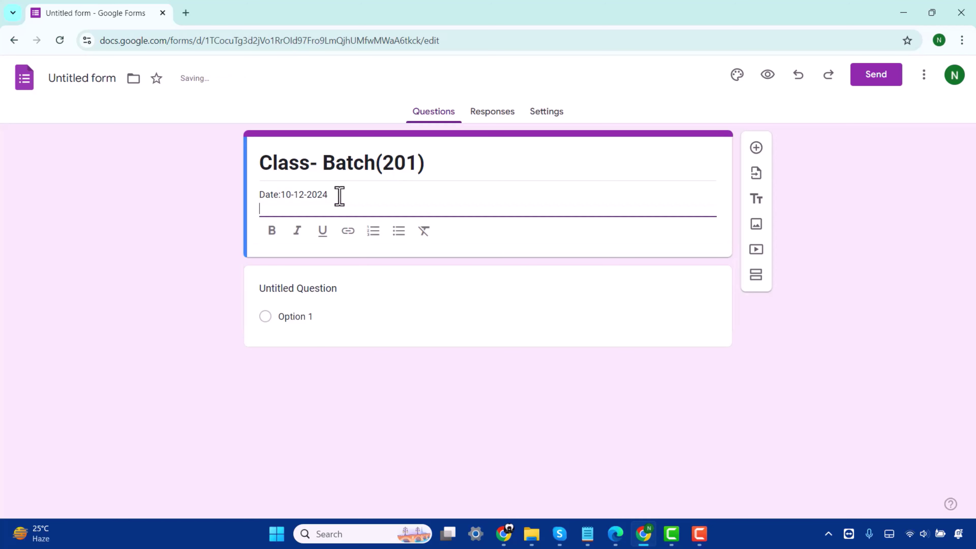
text(Time:10:30)
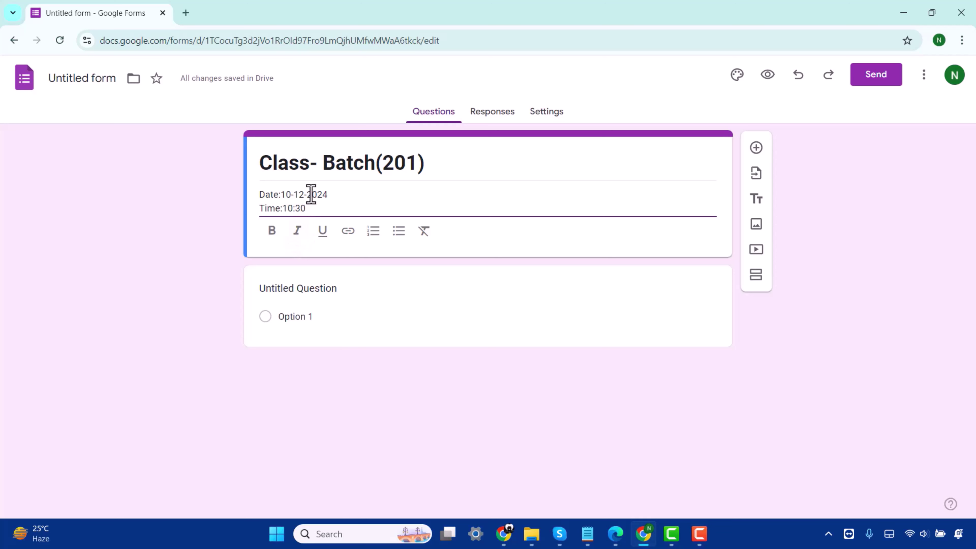
Make both the date and time lines of the form description bold
drag(259, 193, 307, 208)
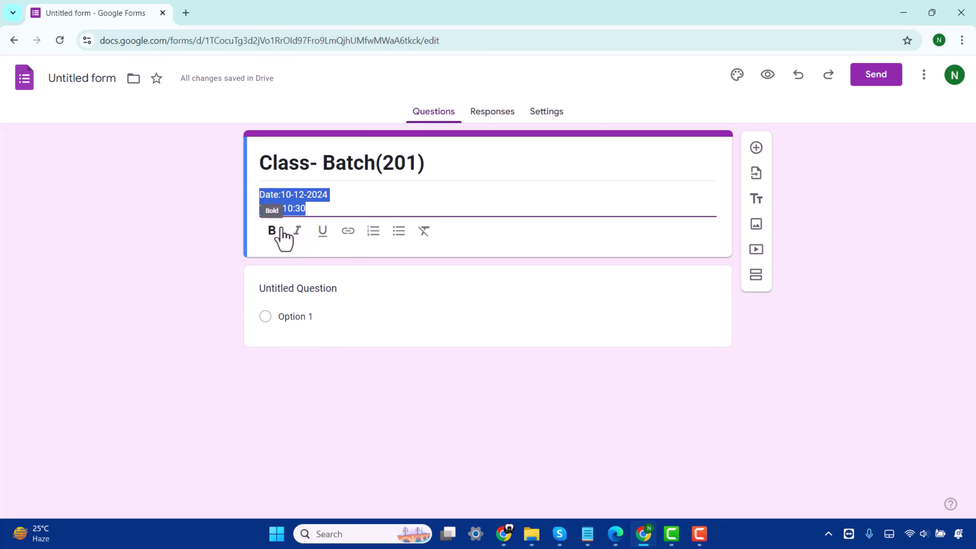
click(274, 231)
click(234, 242)
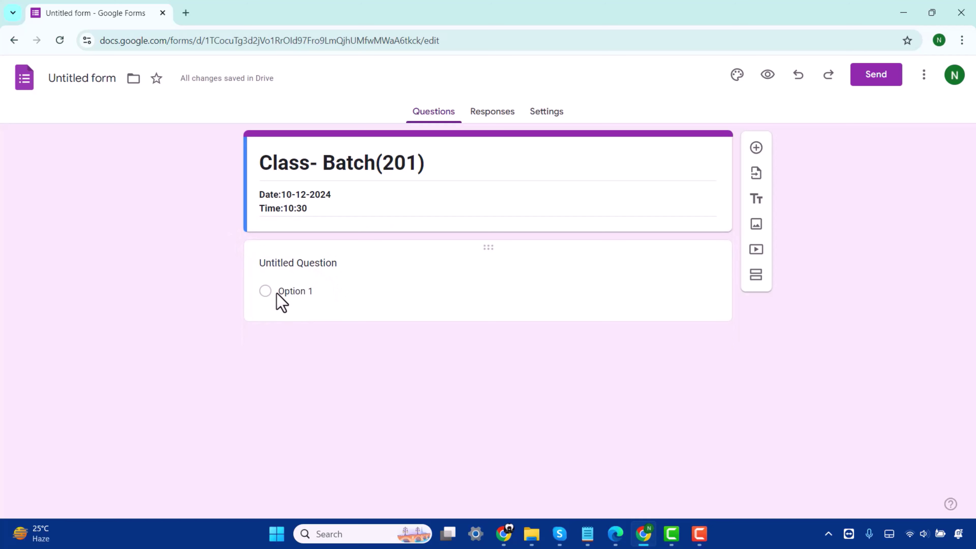
Replace the first option's text in the untitled question with "Name"
click(269, 294)
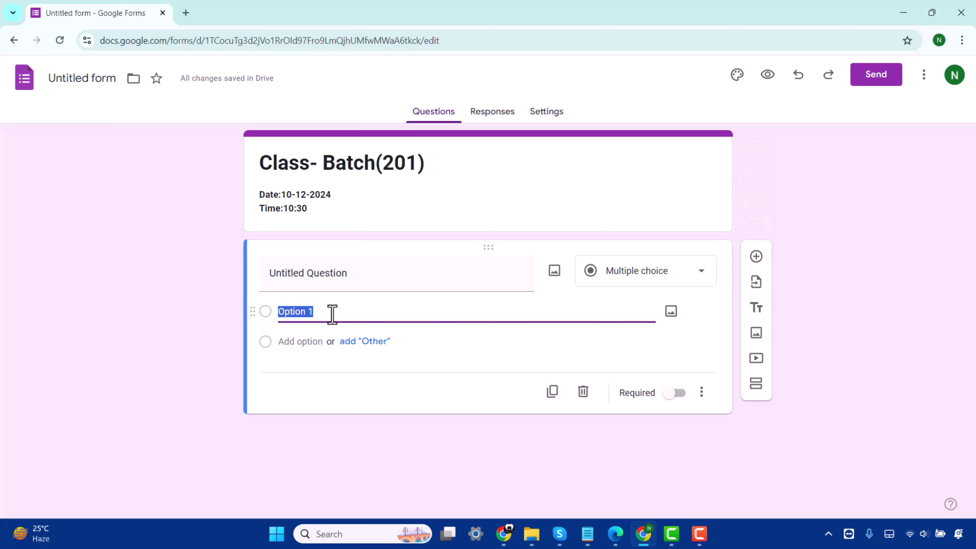
text(N)
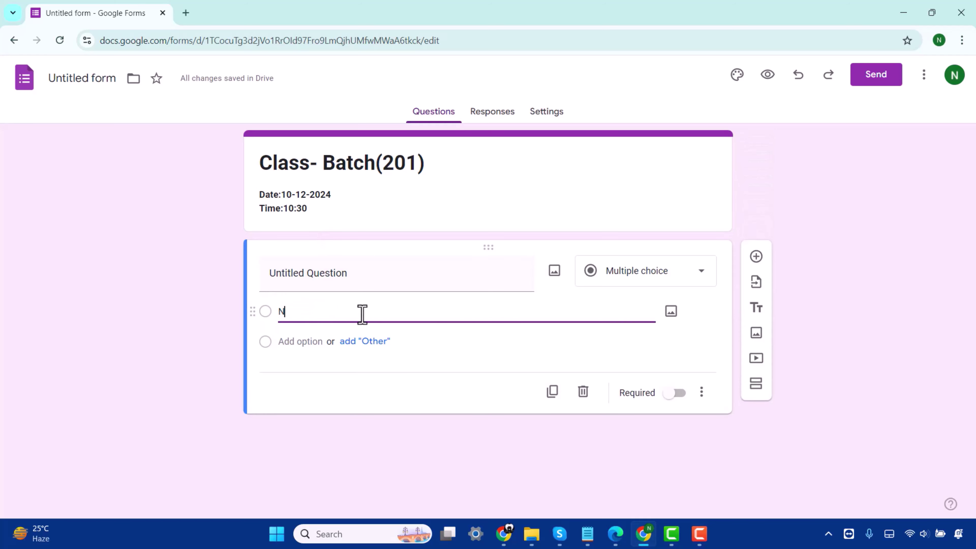
text(ame)
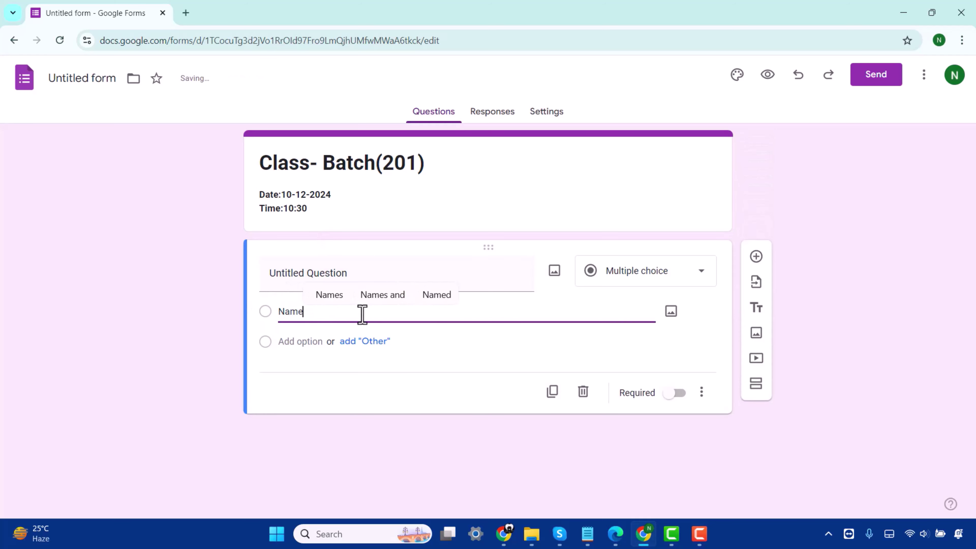
Change the untitled first question to the Short answer type and make it required
click(636, 276)
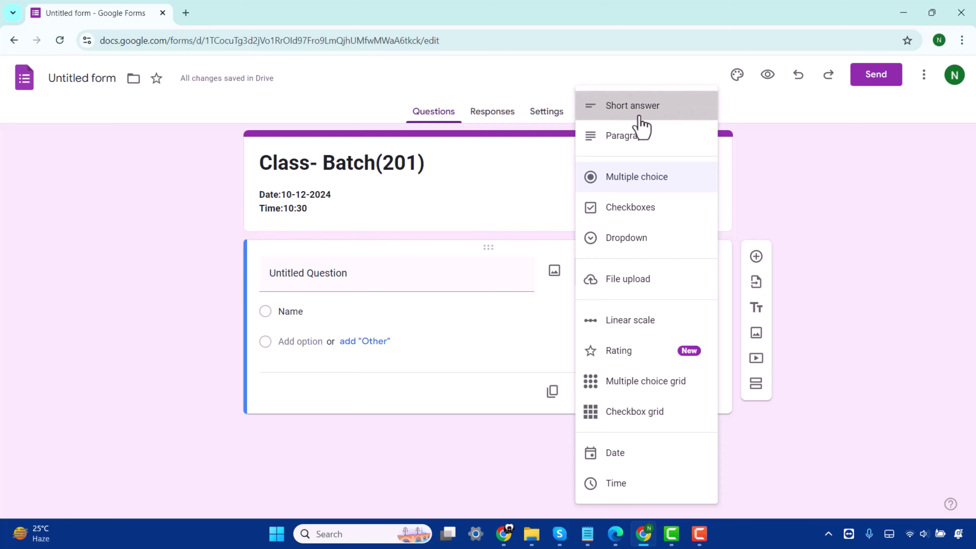
click(640, 117)
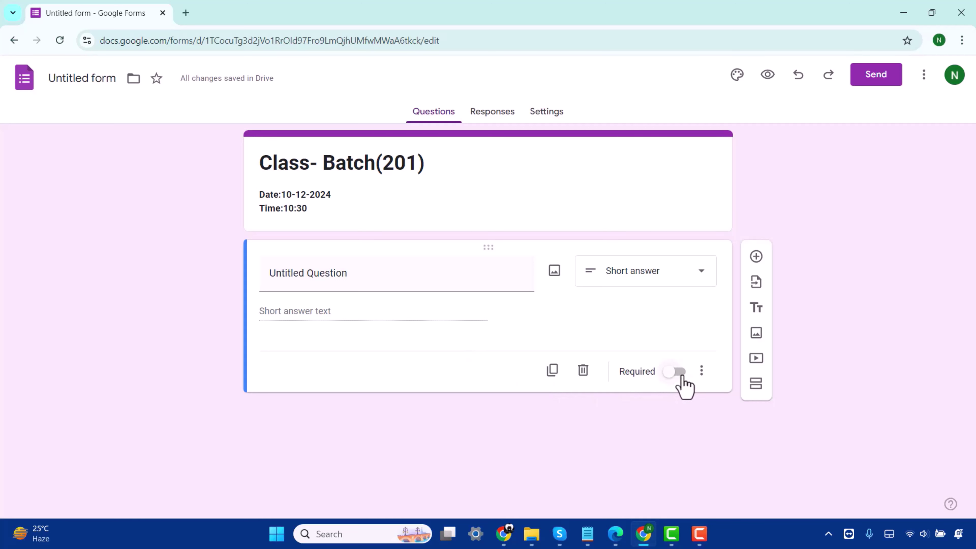
click(679, 372)
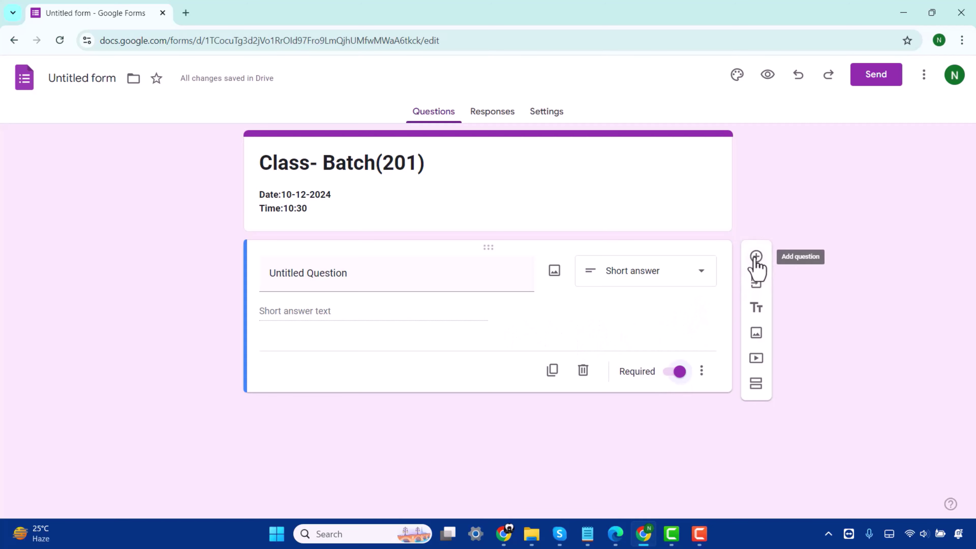
Add a second question titled "Roll no" as a required Short answer question
click(756, 257)
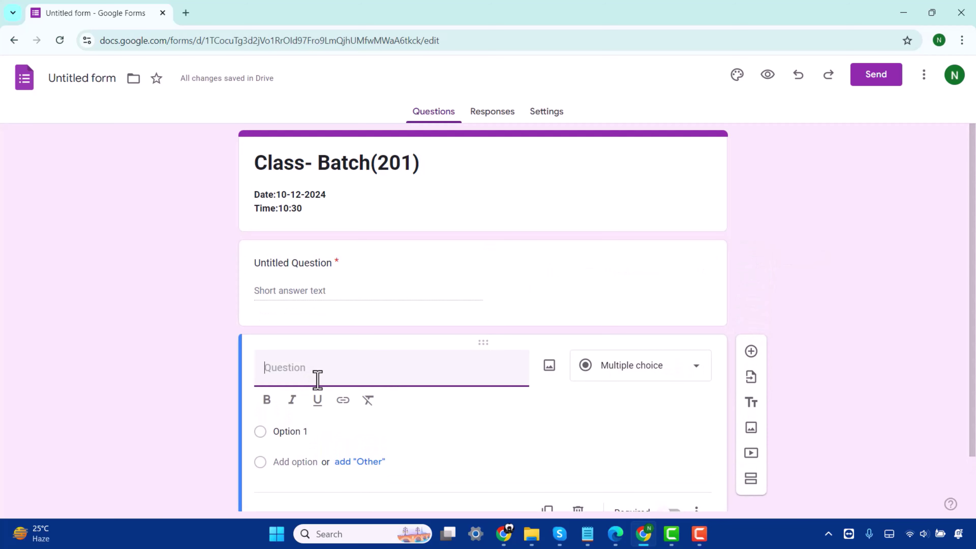
text(R)
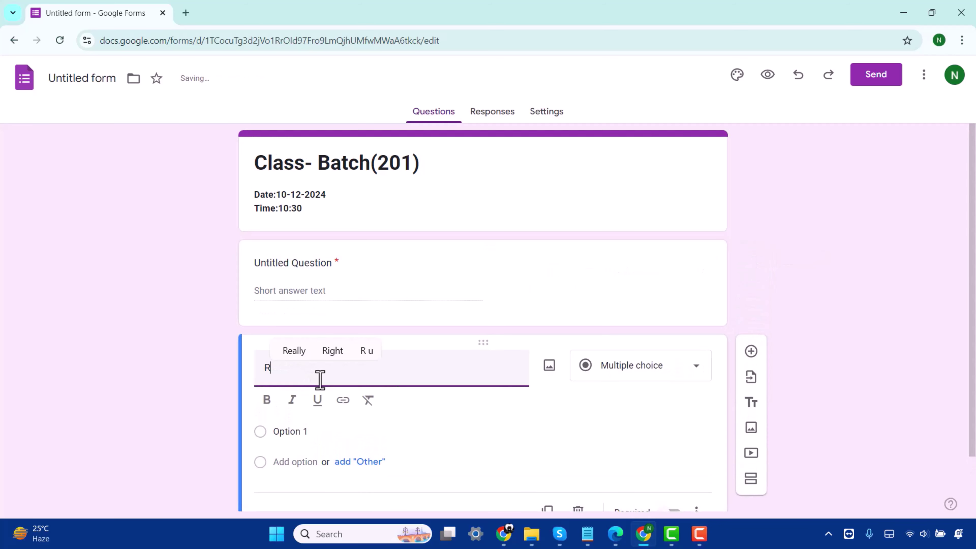
text(oll no)
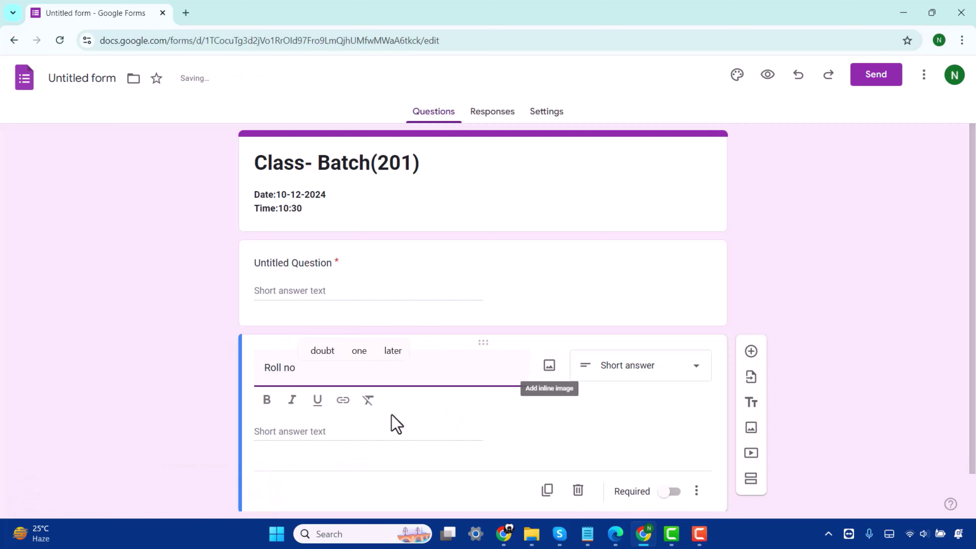
click(637, 369)
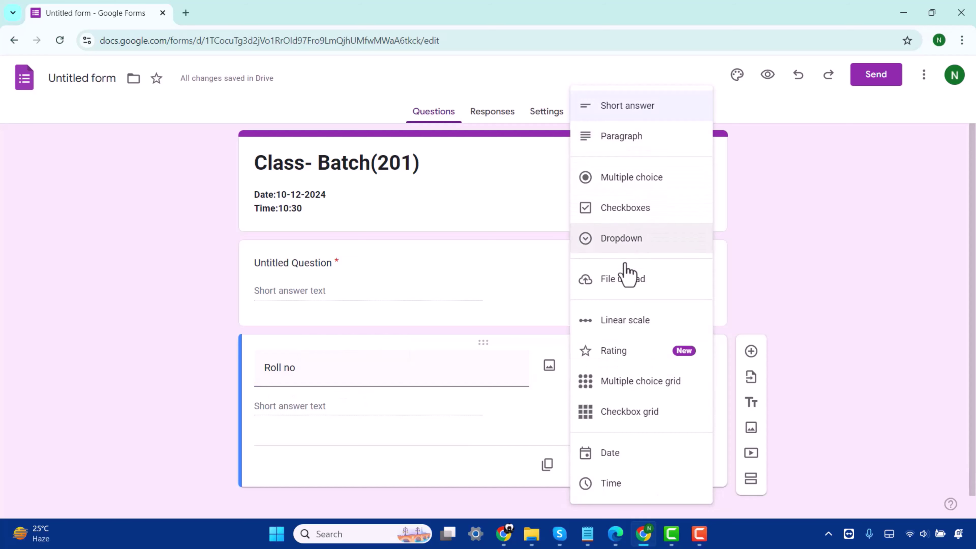
click(678, 109)
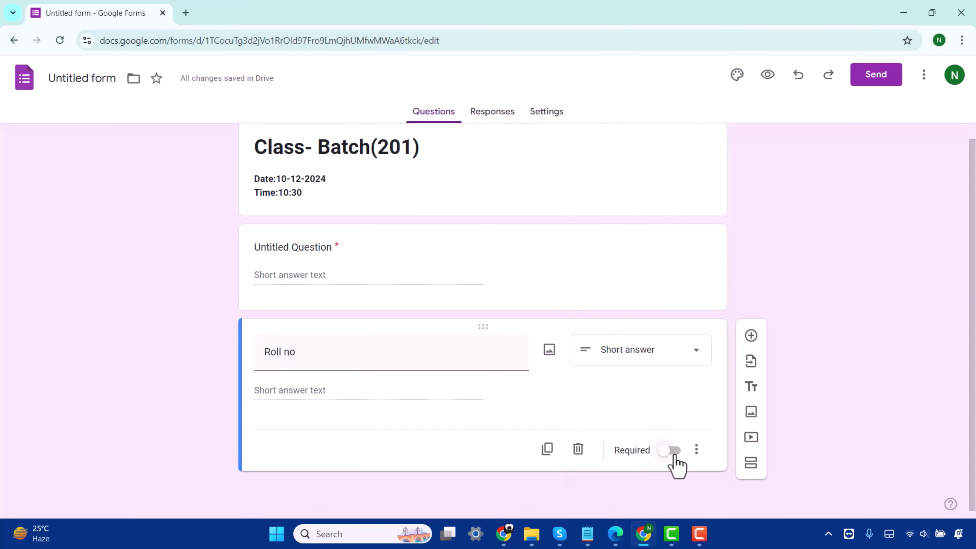
click(675, 452)
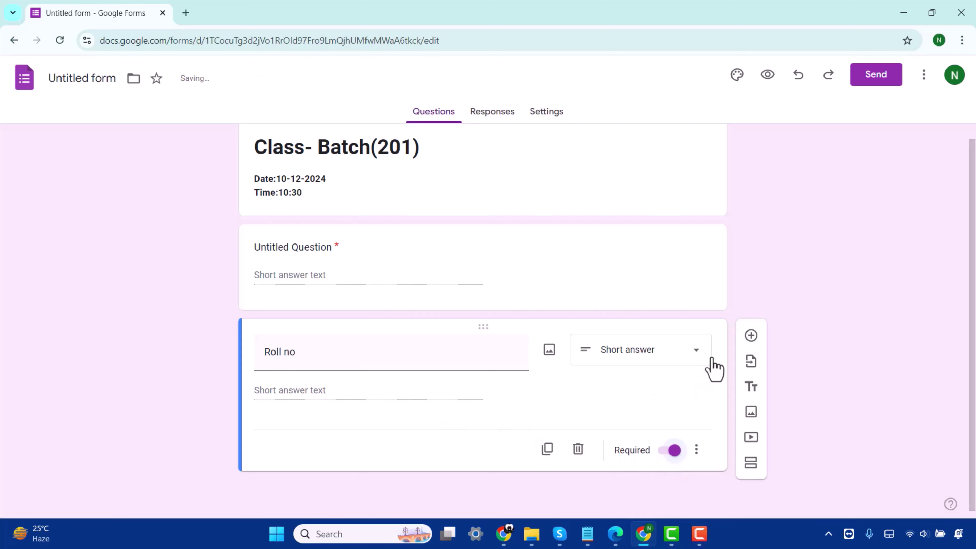
Add a third question titled "Section" as a required Short answer question
click(751, 336)
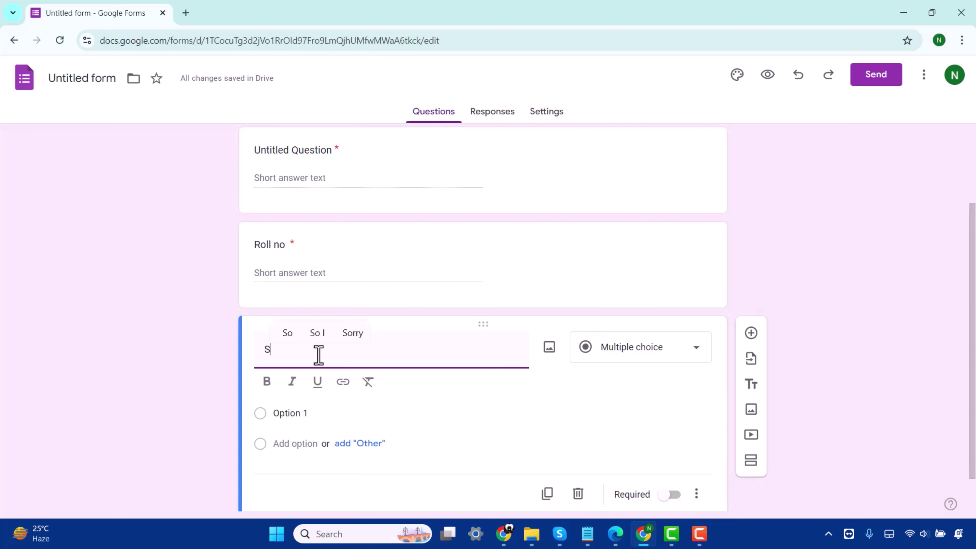
text(Se)
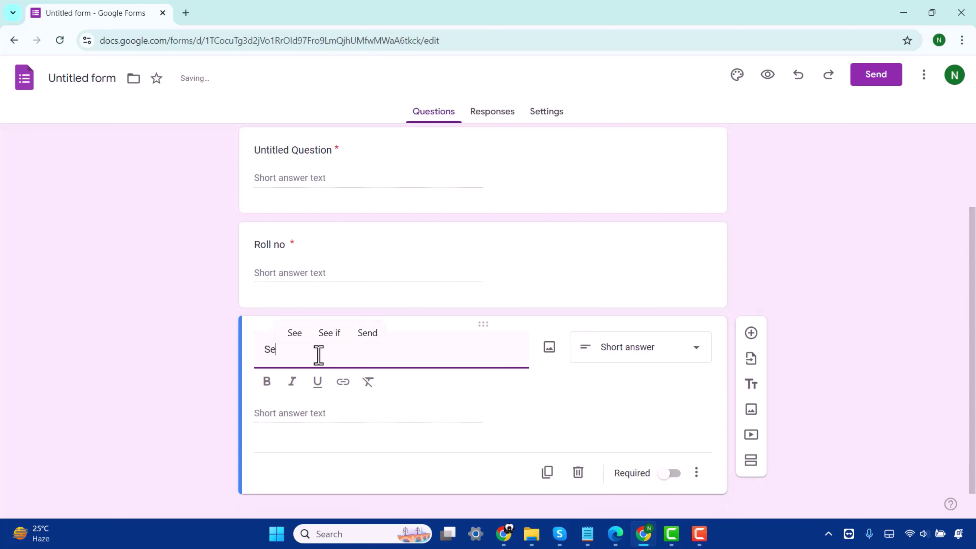
text(ctiom)
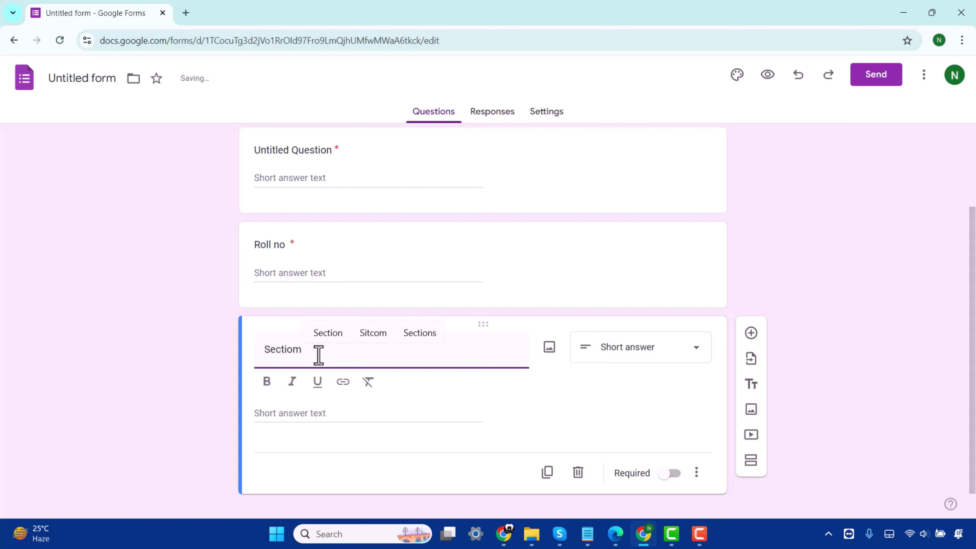
key(BackSpace)
text(n)
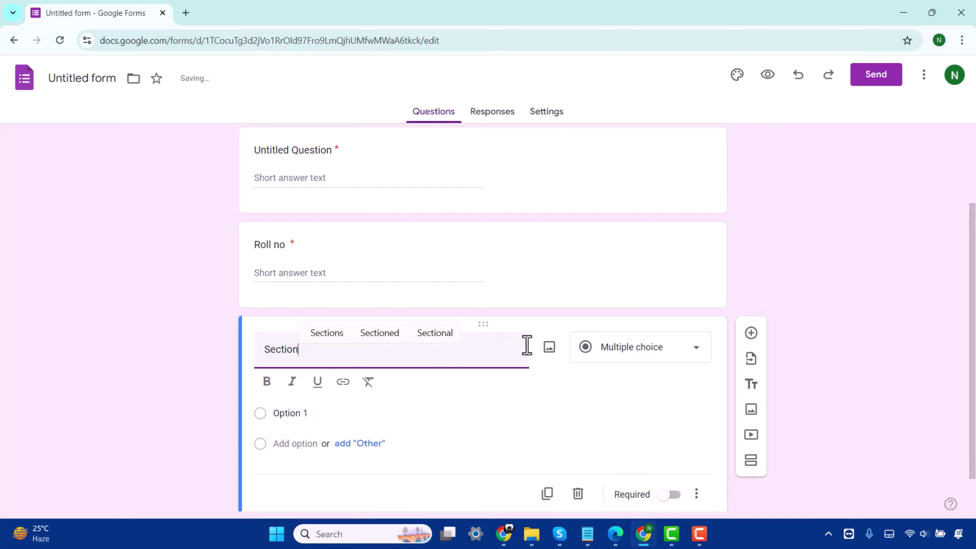
click(658, 364)
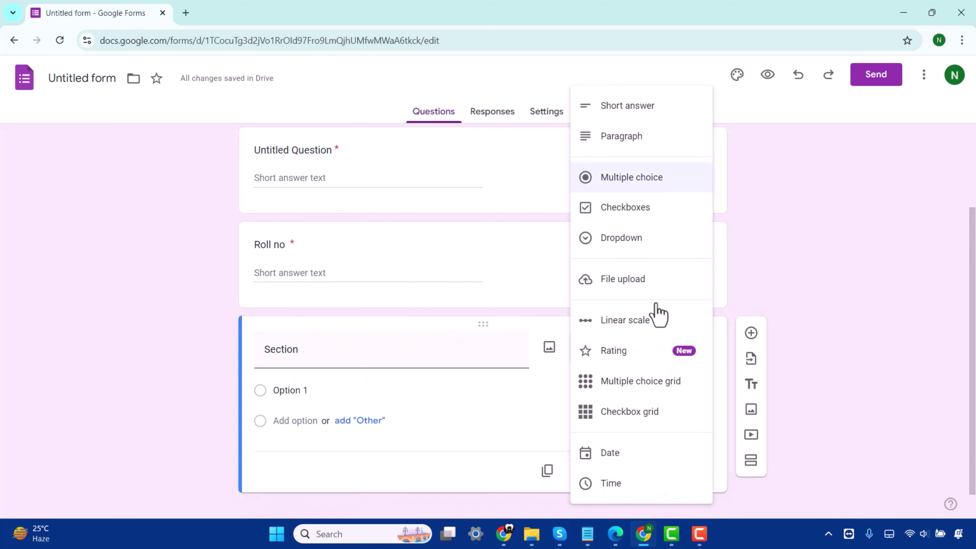
click(650, 105)
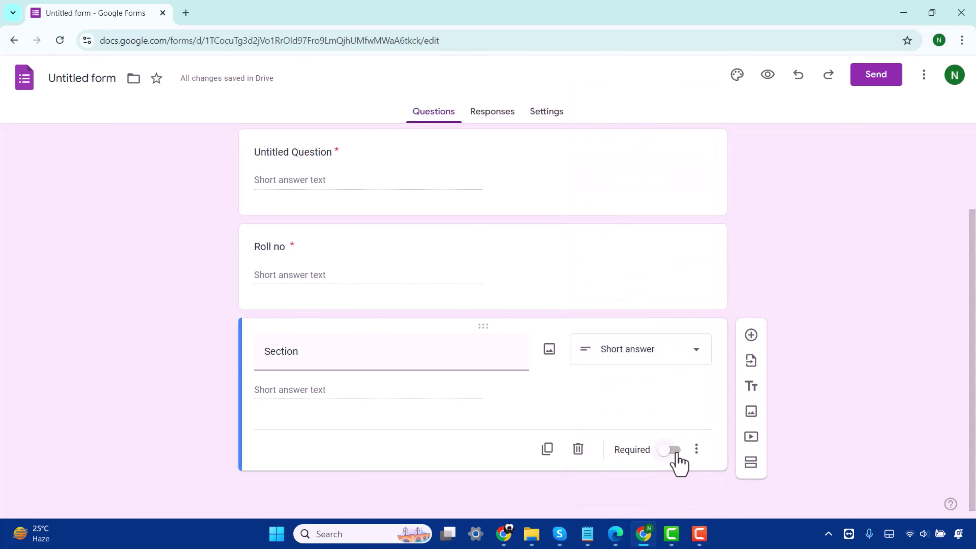
click(670, 450)
Add a fourth question with a title beginning with "Your"
click(751, 334)
text(Your)
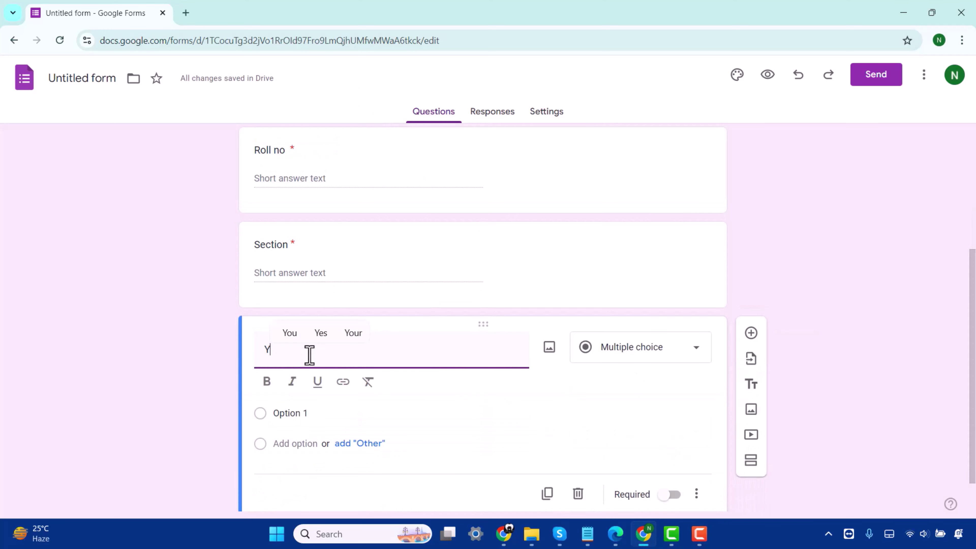